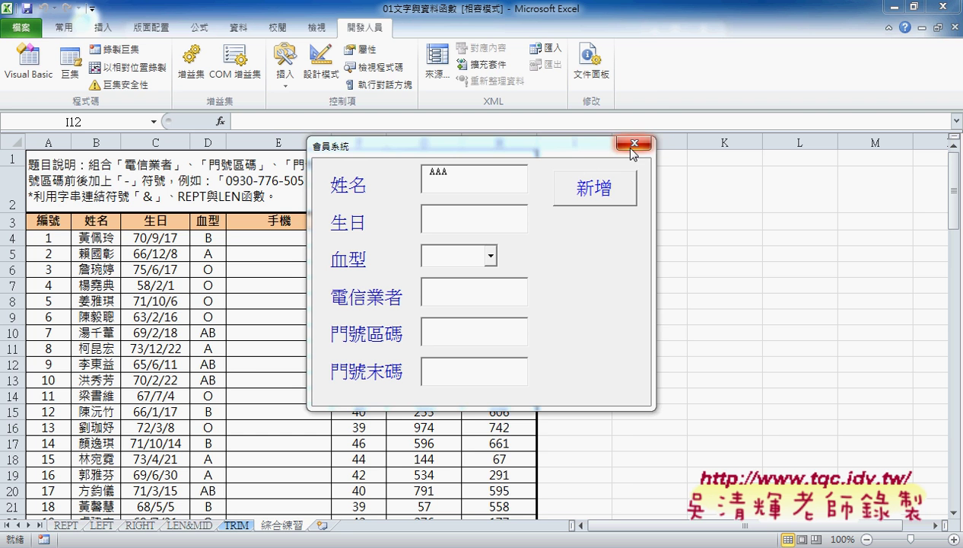
# - Close the 會員系統 form and open the home UserForm design in the VBA editor, selecting txt01
pyautogui.doubleClick(429, 173)
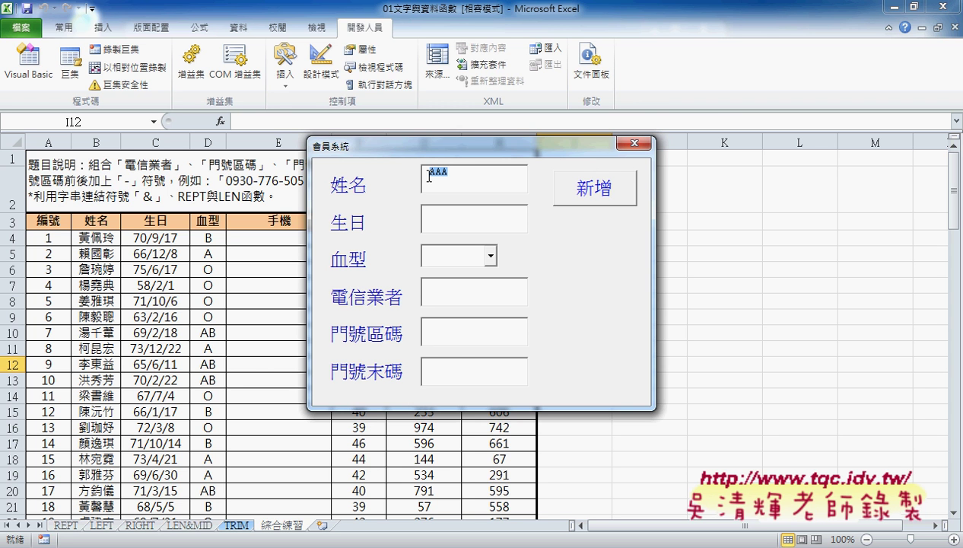
pyautogui.click(628, 143)
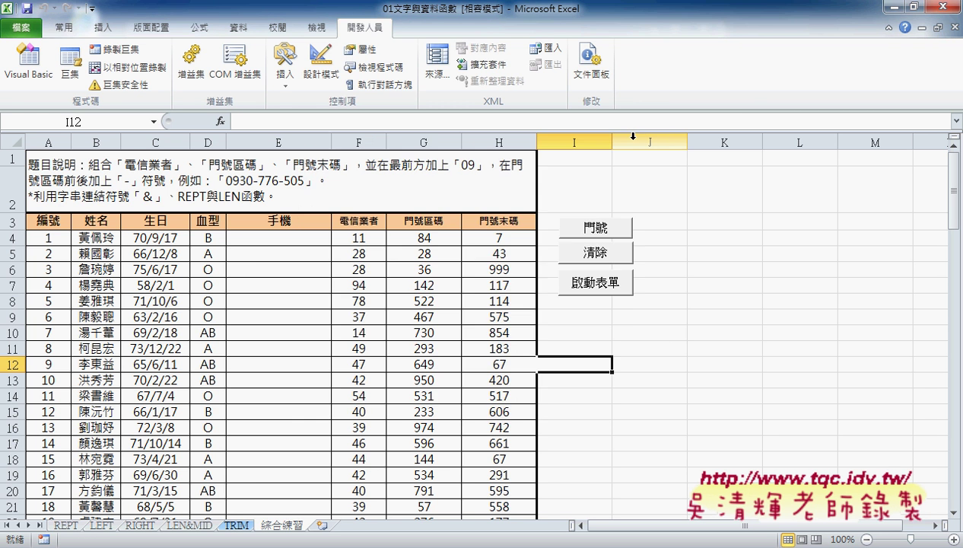
pyautogui.click(31, 68)
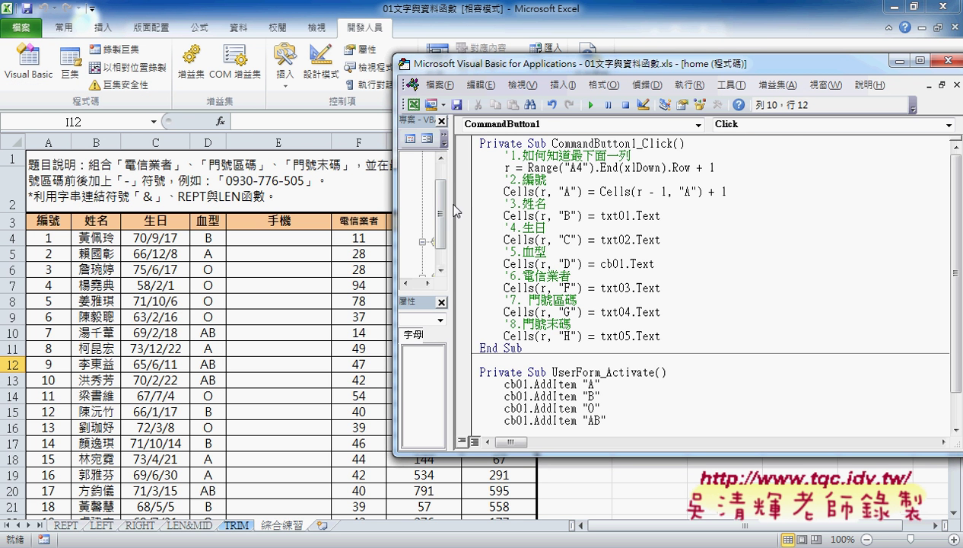
pyautogui.doubleClick(466, 255)
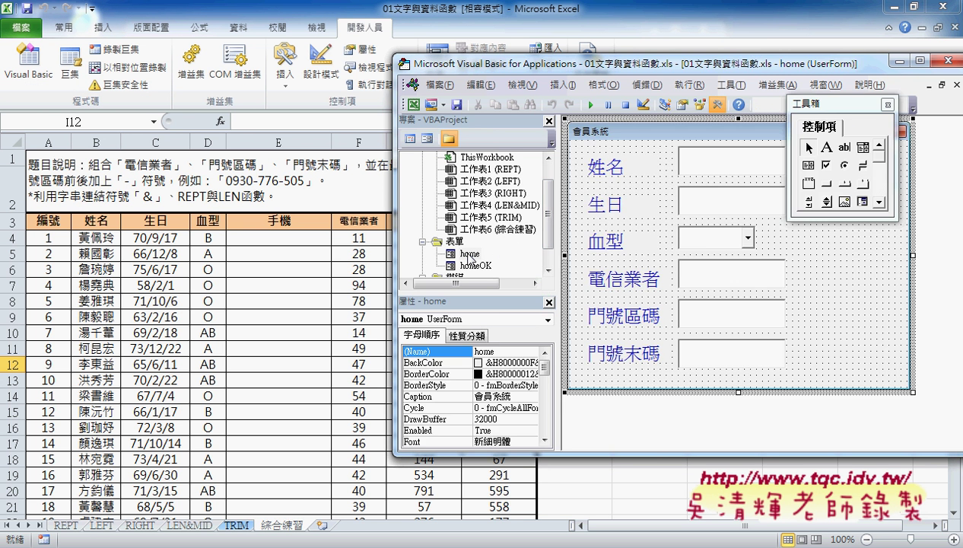
pyautogui.click(693, 164)
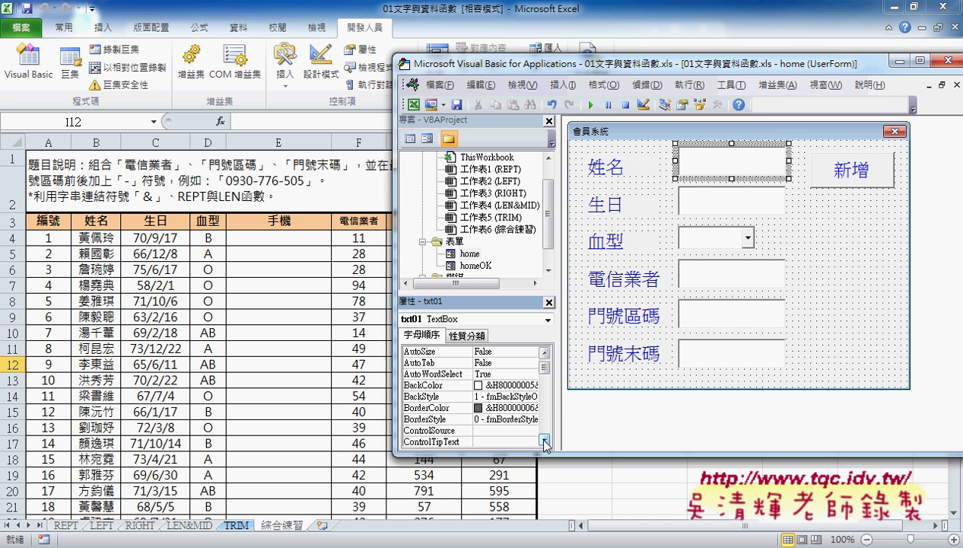
# - Set the name text box txt01's font size to 18
pyautogui.click(545, 439)
pyautogui.click(545, 439)
pyautogui.click(545, 440)
pyautogui.click(545, 440)
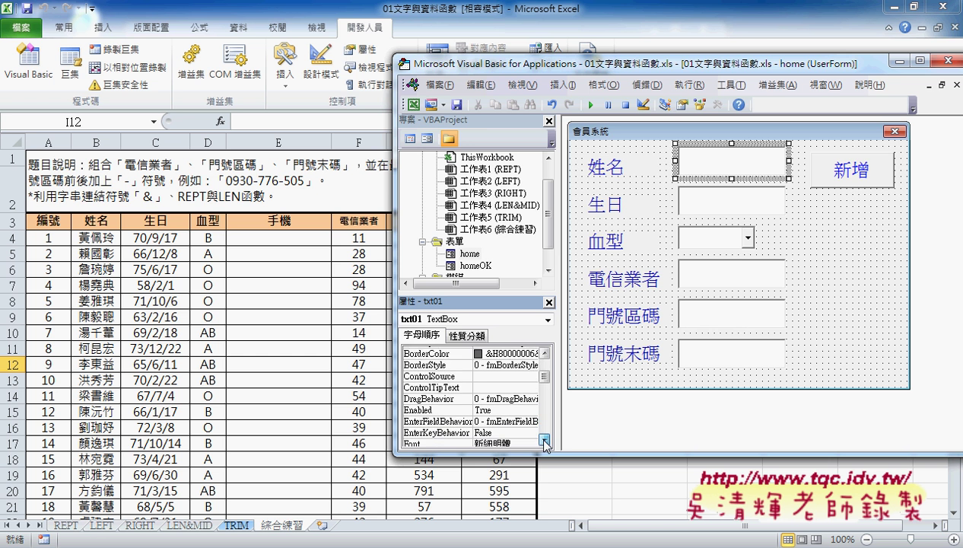
pyautogui.click(545, 440)
pyautogui.click(544, 440)
pyautogui.click(545, 440)
pyautogui.click(420, 409)
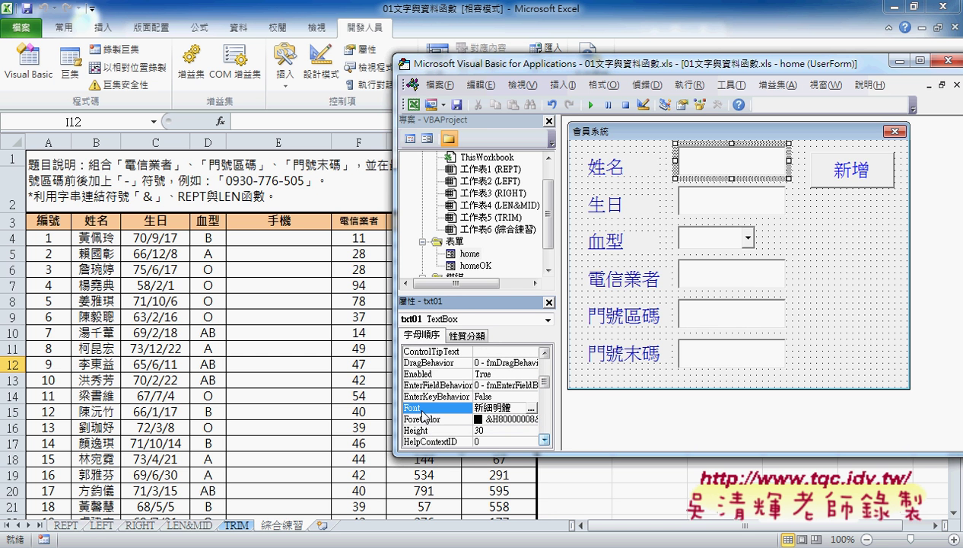
pyautogui.click(531, 409)
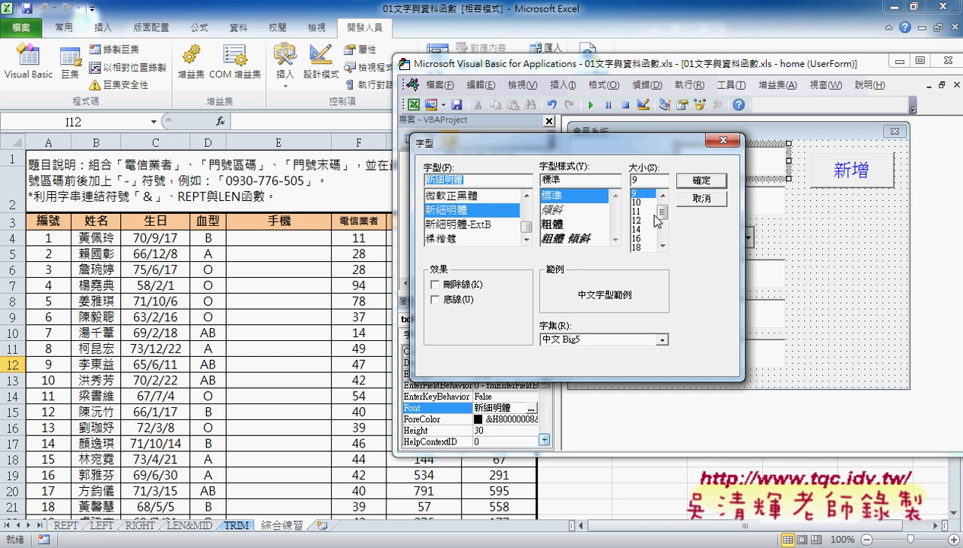
pyautogui.moveTo(636, 141); pyautogui.dragTo(533, 146)
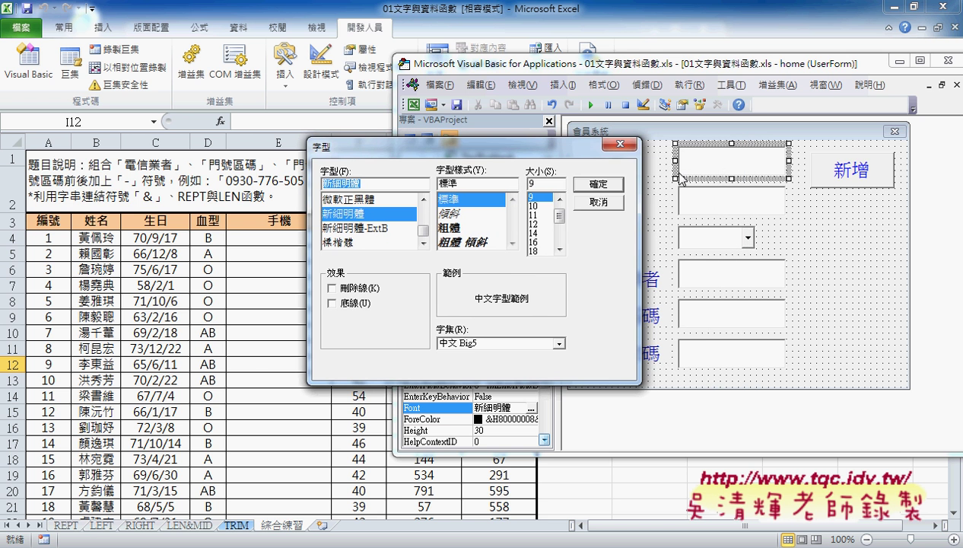
pyautogui.click(533, 251)
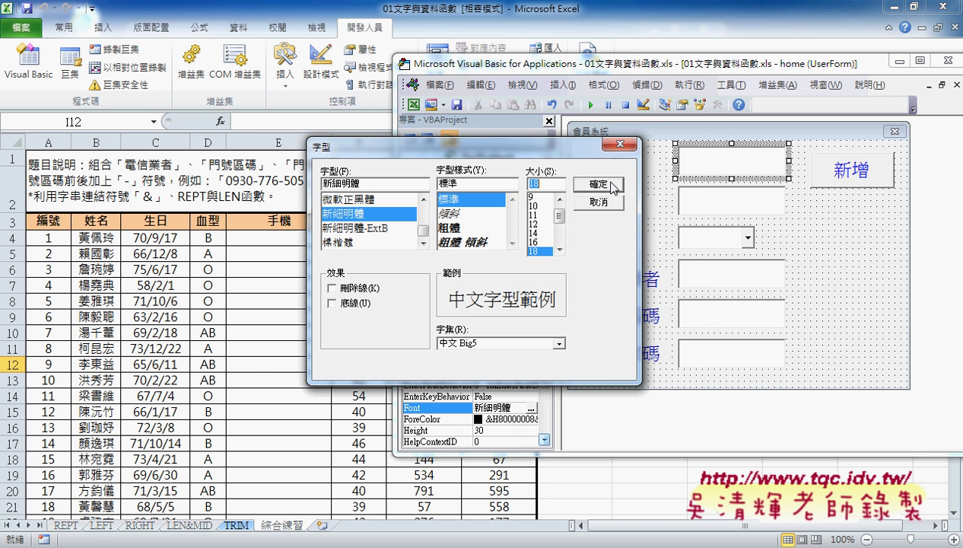
pyautogui.click(599, 184)
# - Set the birthday text box txt02's font size to 18
pyautogui.click(706, 195)
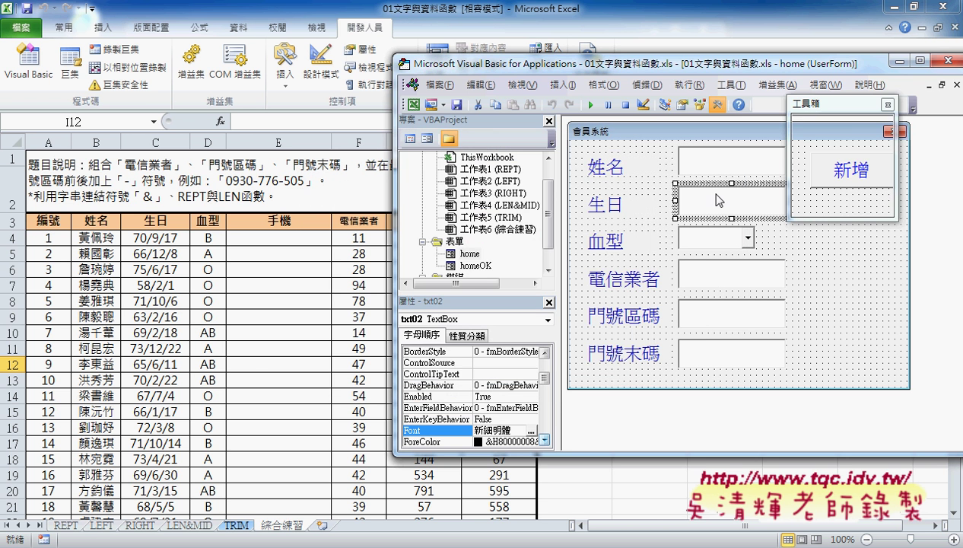
pyautogui.click(531, 430)
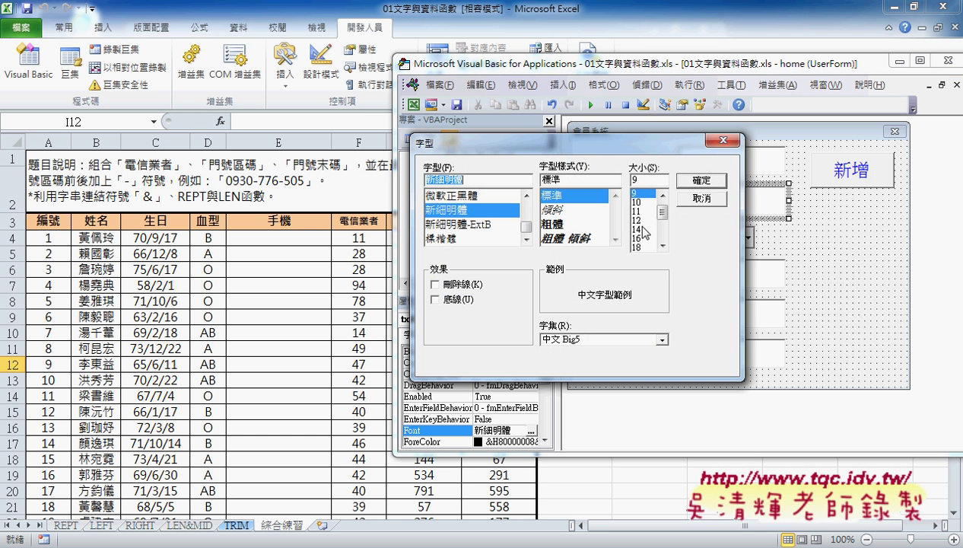
pyautogui.click(638, 238)
pyautogui.click(638, 248)
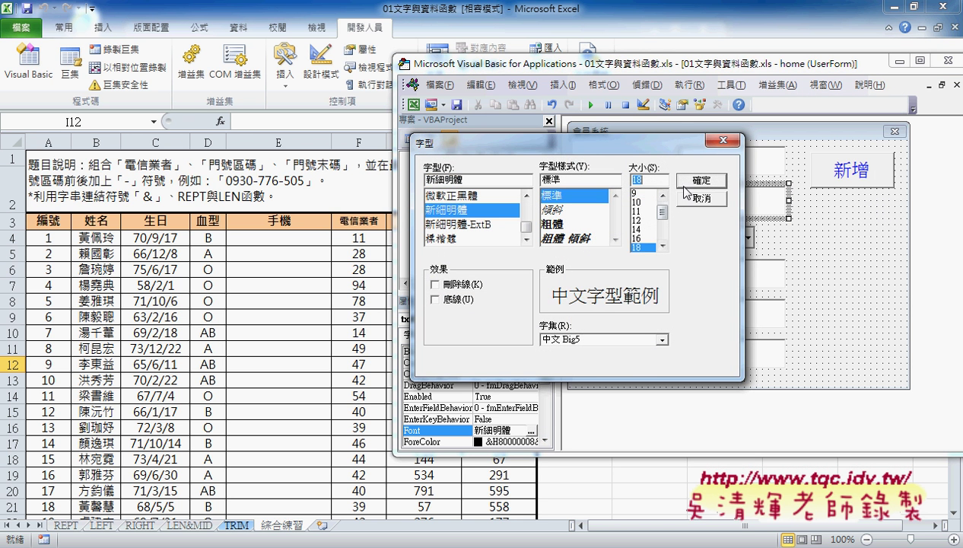
pyautogui.click(685, 191)
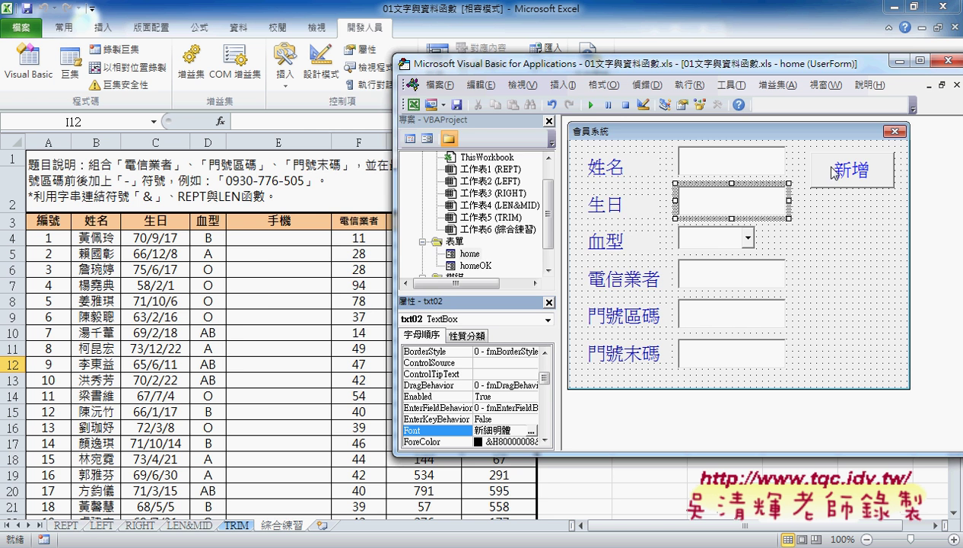
# - Run the 門號 macro to fill the 手機 column, then launch the 會員系統 form
pyautogui.press('F5')
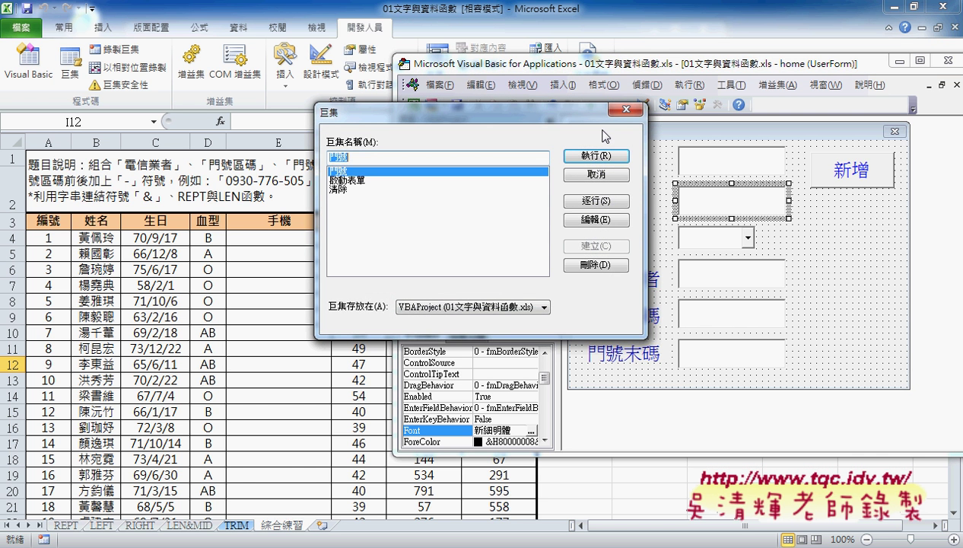
pyautogui.click(600, 156)
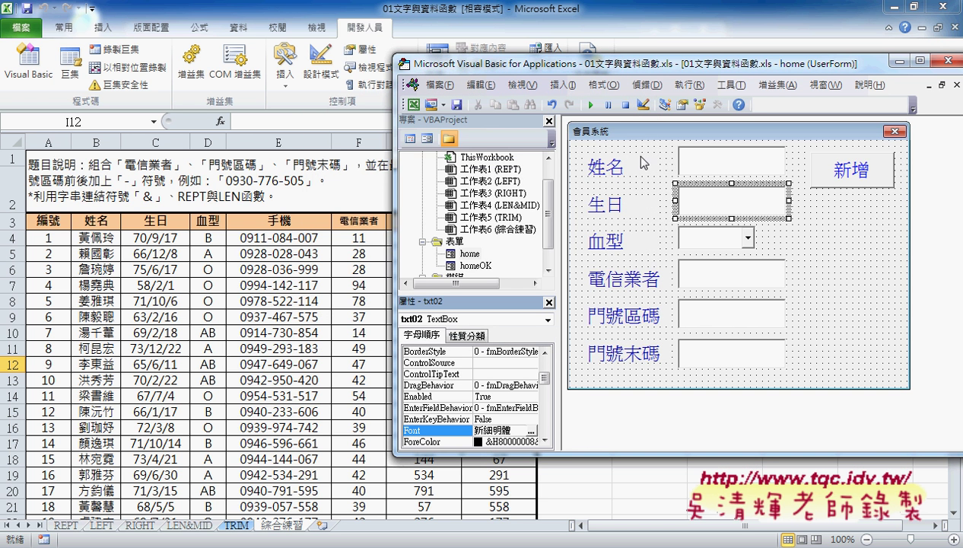
pyautogui.click(804, 214)
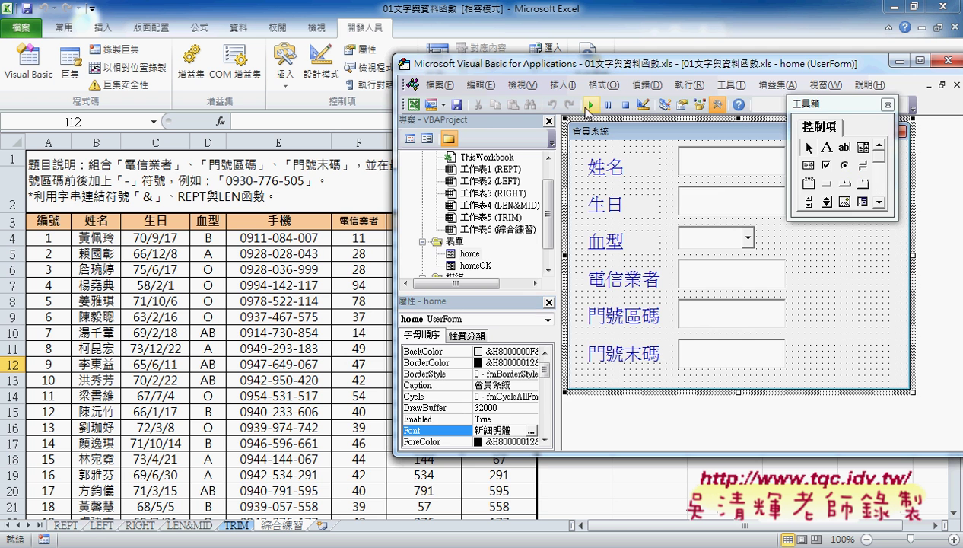
pyautogui.click(589, 105)
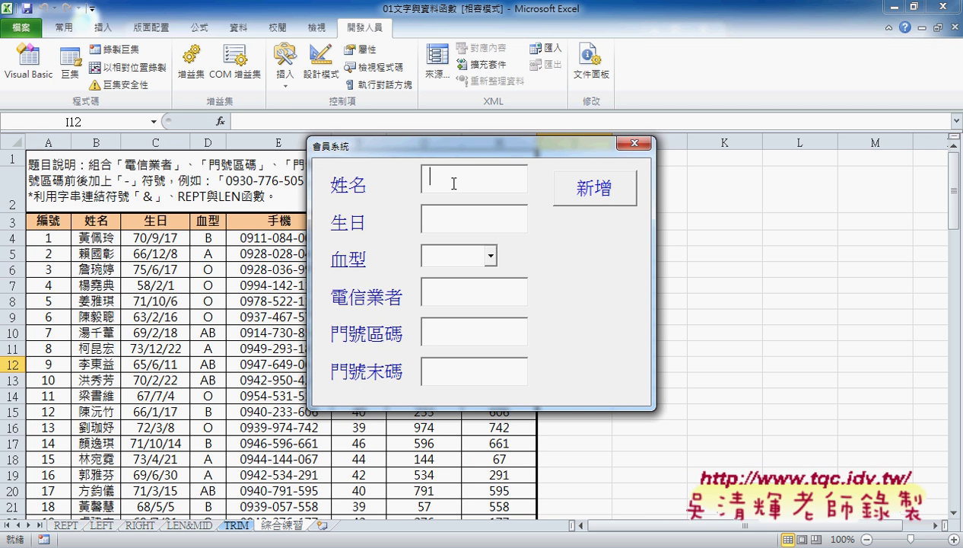
# - Enter member AAA, born 68/1/4, blood type B, carrier 22, codes 1 and 5
pyautogui.write('AAA')
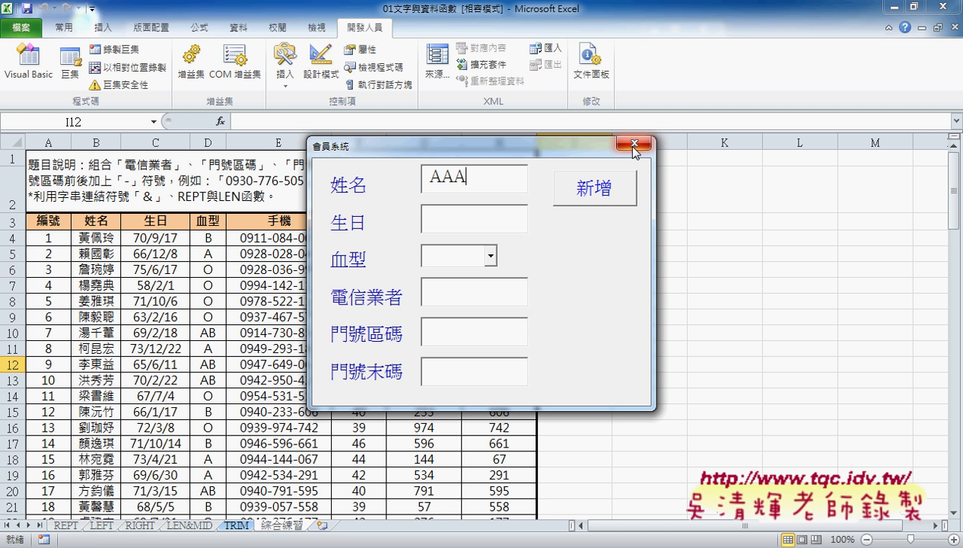
pyautogui.click(449, 219)
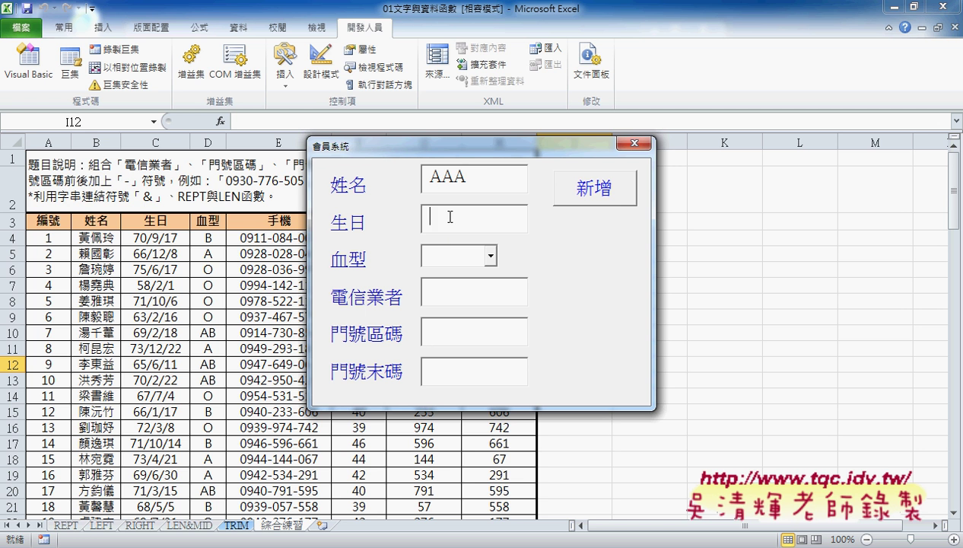
pyautogui.write('68/1')
pyautogui.write('/4')
pyautogui.click(491, 257)
pyautogui.click(452, 270)
pyautogui.click(473, 295)
pyautogui.write('22')
pyautogui.press('Tab')
pyautogui.write('5')
# - Submit the AAA record with 新增, submit it again, then close the form
pyautogui.click(582, 200)
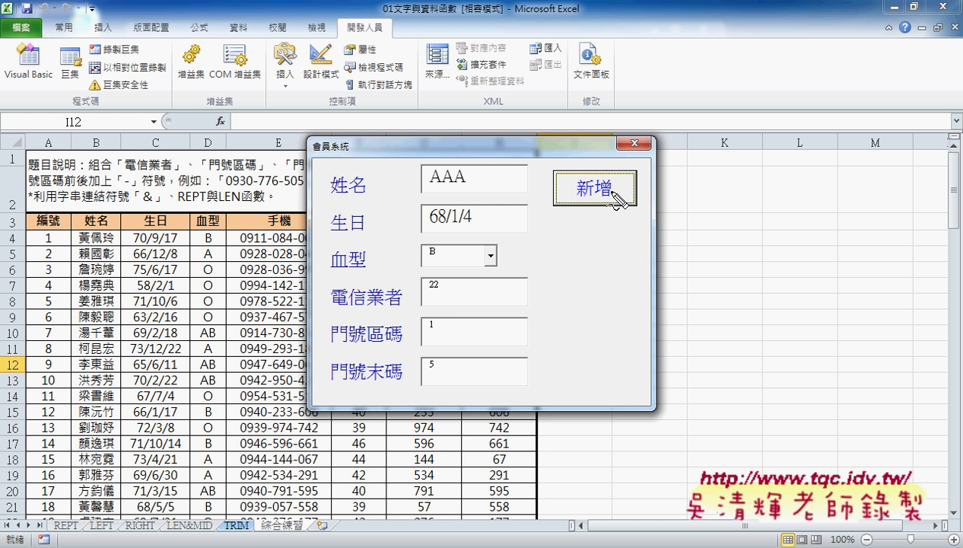
pyautogui.moveTo(52, 417)
pyautogui.mouseDown()
pyautogui.moveTo(52, 479)
pyautogui.moveTo(69, 481)
pyautogui.mouseUp()
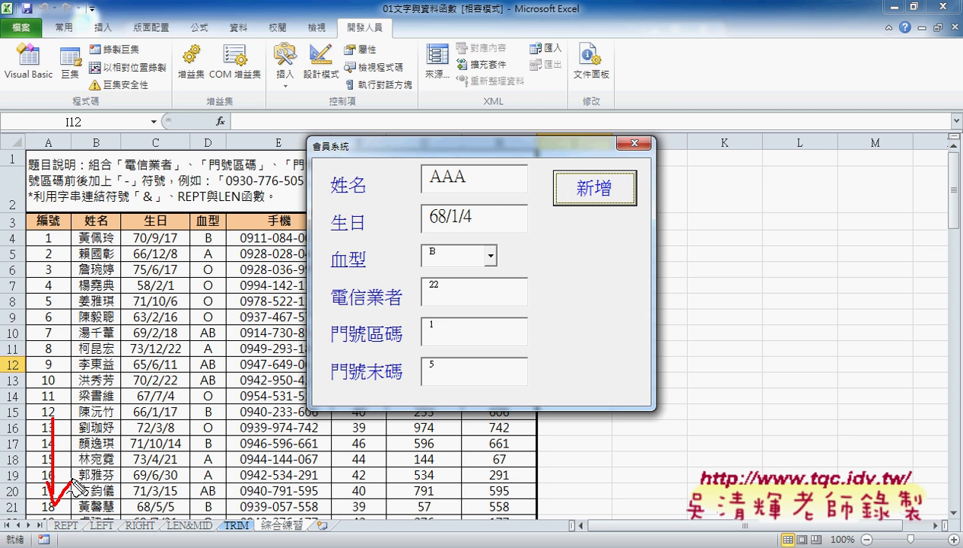
pyautogui.press('Escape')
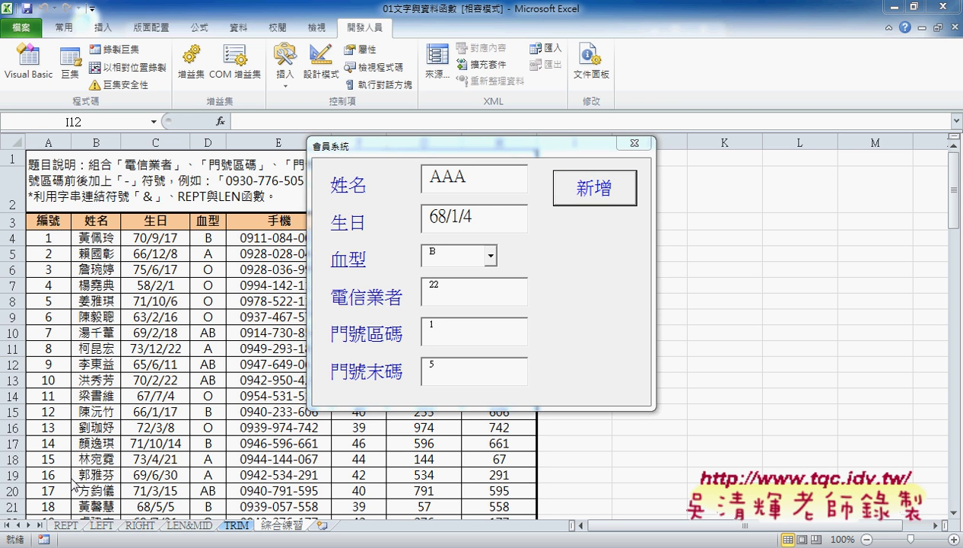
pyautogui.click(607, 198)
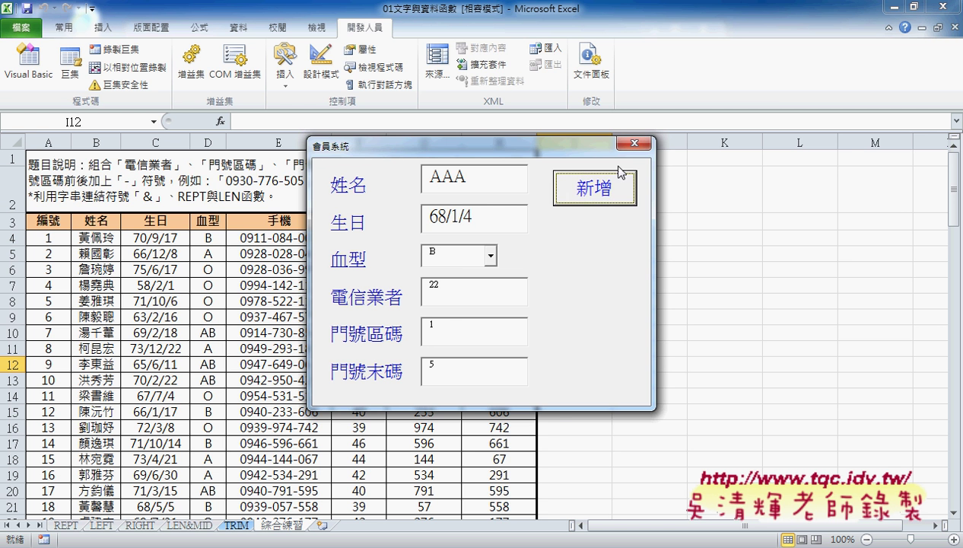
pyautogui.click(634, 143)
# - Clear the duplicate AAA test records in rows 106–109 and return to the top of the table
pyautogui.click(47, 284)
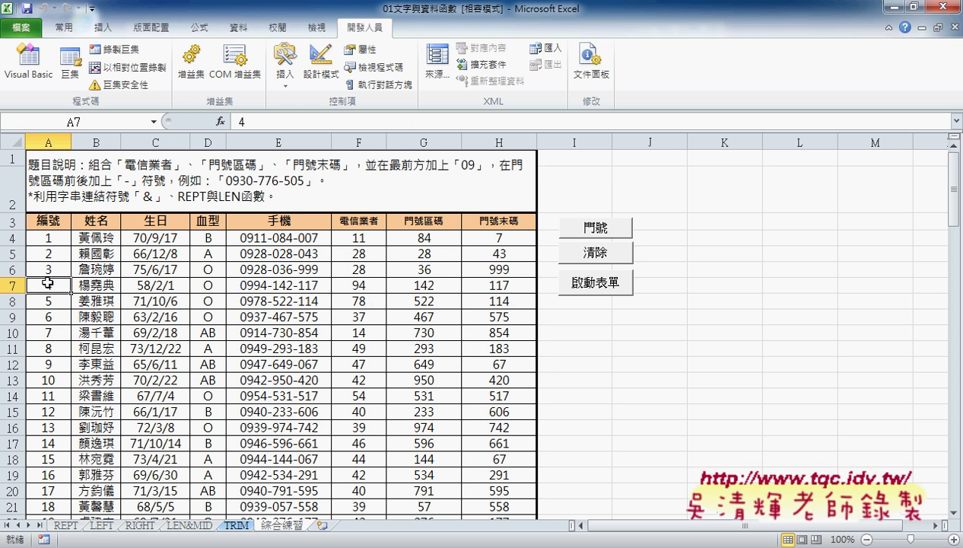
pyautogui.hotkey('ctrl', 'Down')
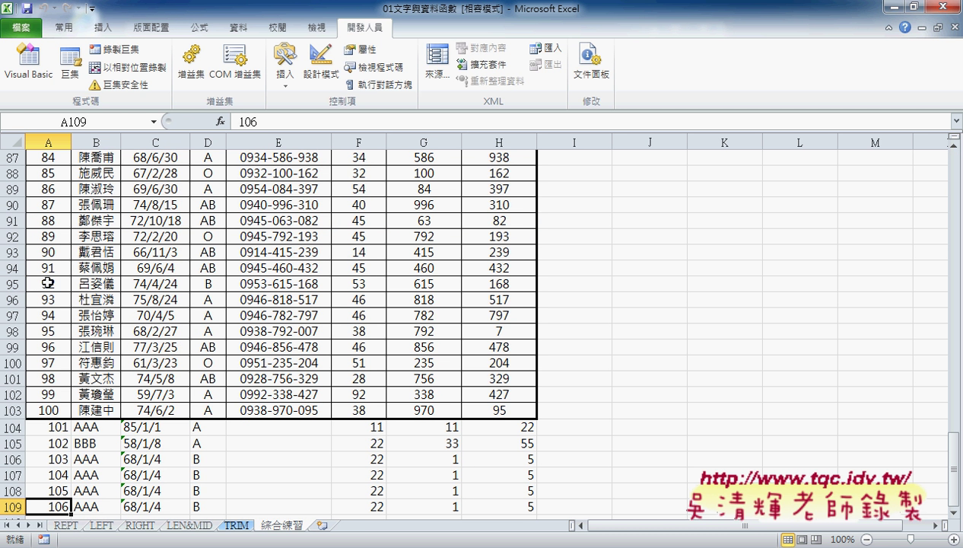
pyautogui.moveTo(15, 506); pyautogui.dragTo(16, 459)
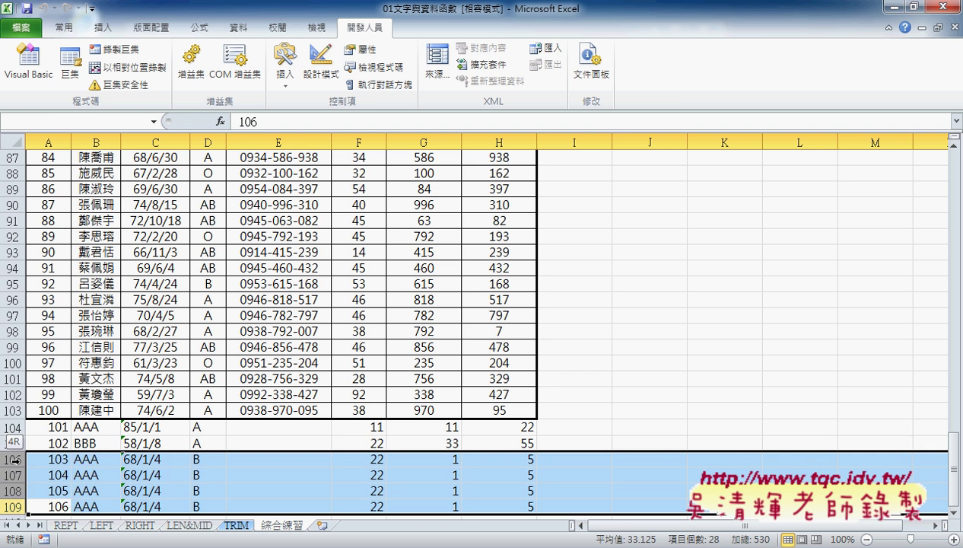
pyautogui.press('Delete')
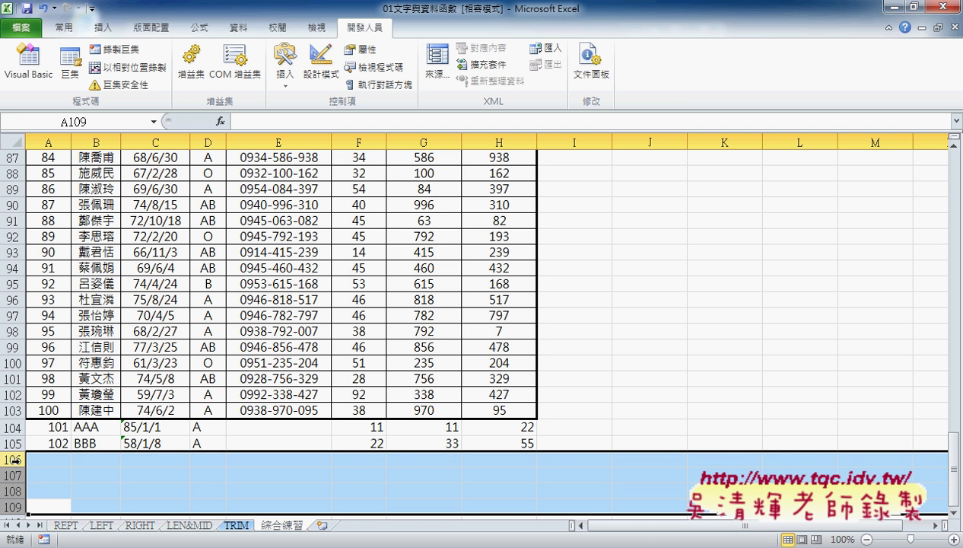
pyautogui.click(52, 349)
pyautogui.hotkey('ctrl', 'Up')
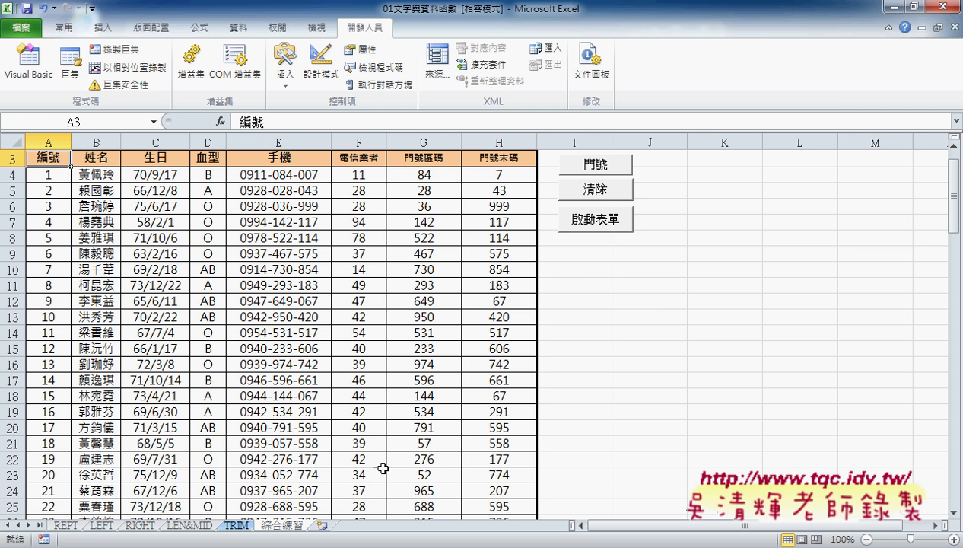
# - Add Cells(r, "A").Select before End Sub in the 新增 button's CommandButton1_Click routine
pyautogui.click(29, 61)
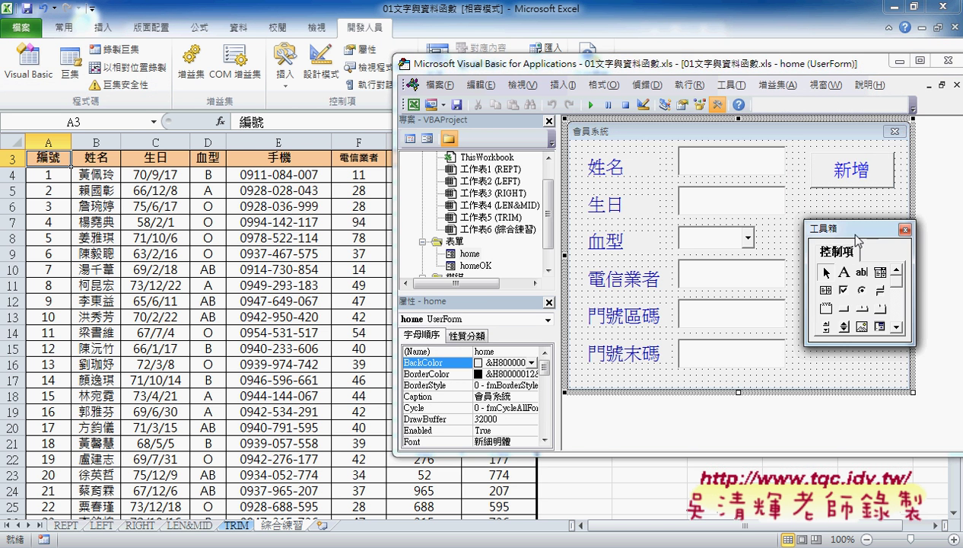
pyautogui.doubleClick(853, 174)
pyautogui.click(779, 336)
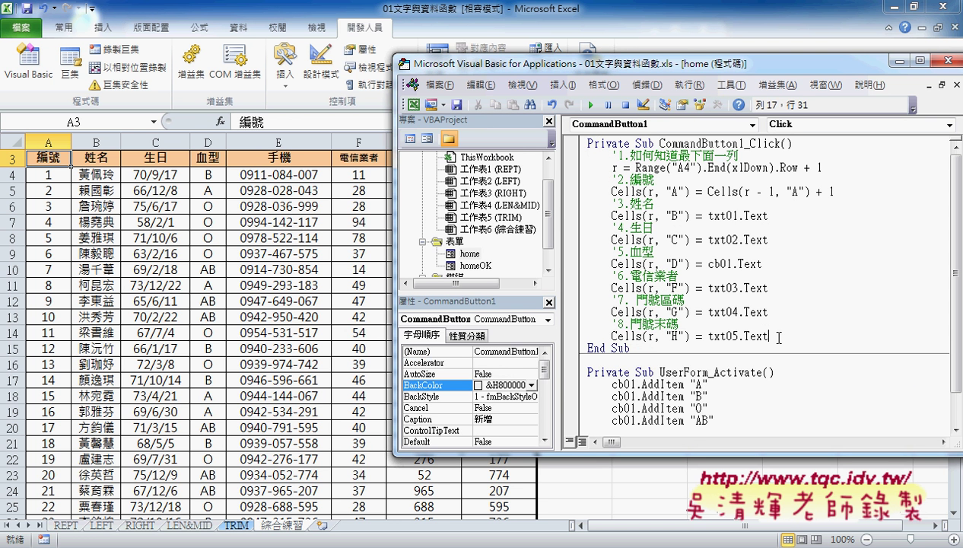
pyautogui.press('Return')
pyautogui.press('Return')
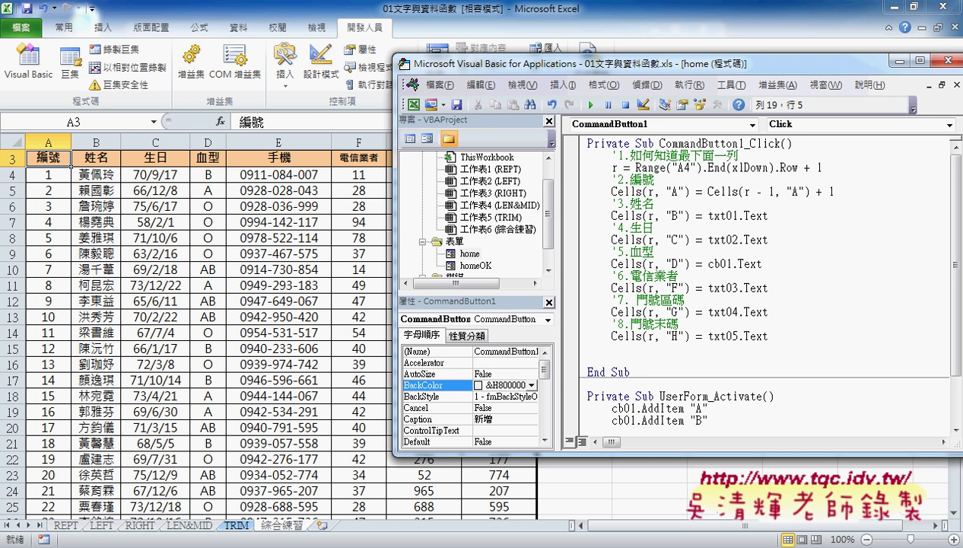
pyautogui.write("'一")
pyautogui.press('Escape')
pyautogui.write('ce')
pyautogui.write('l')
pyautogui.write('ls(')
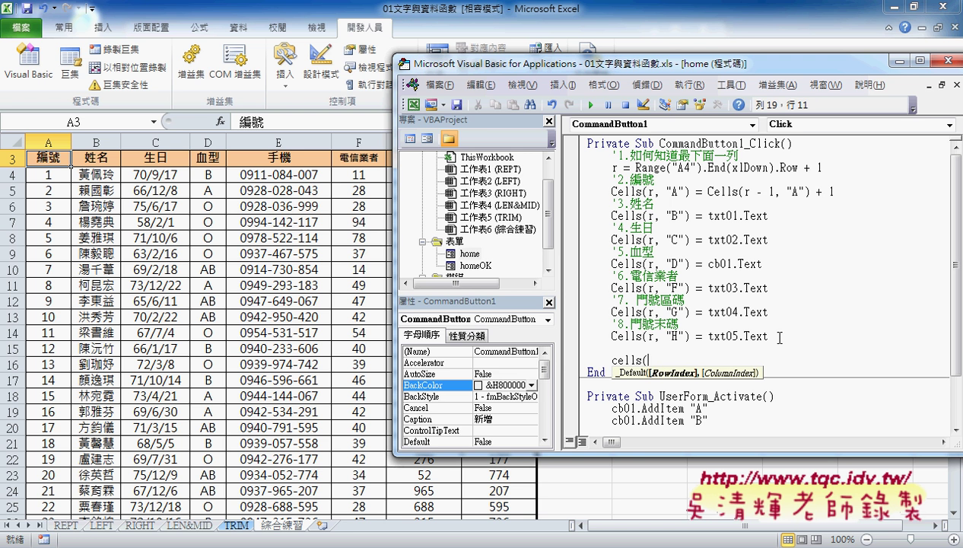
pyautogui.write('r')
pyautogui.write(',"')
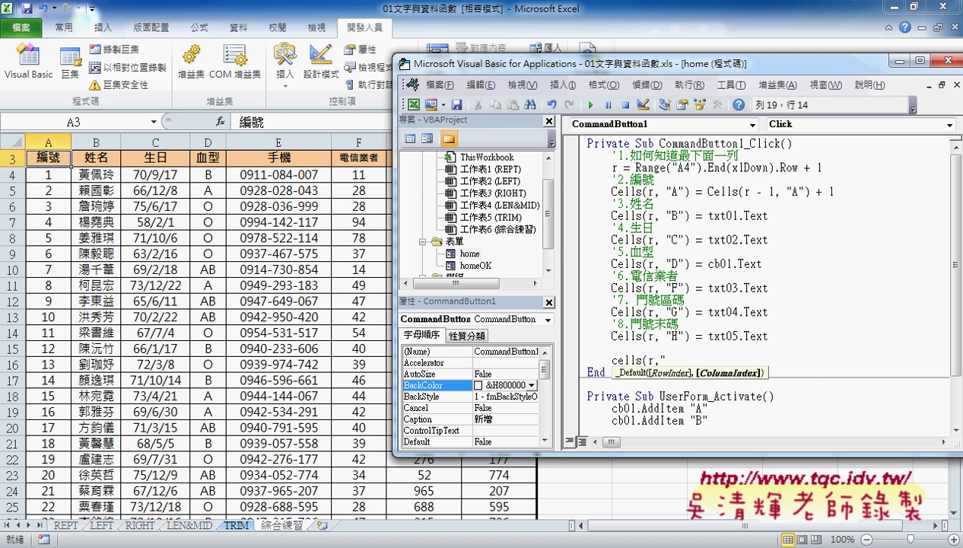
pyautogui.write('A")')
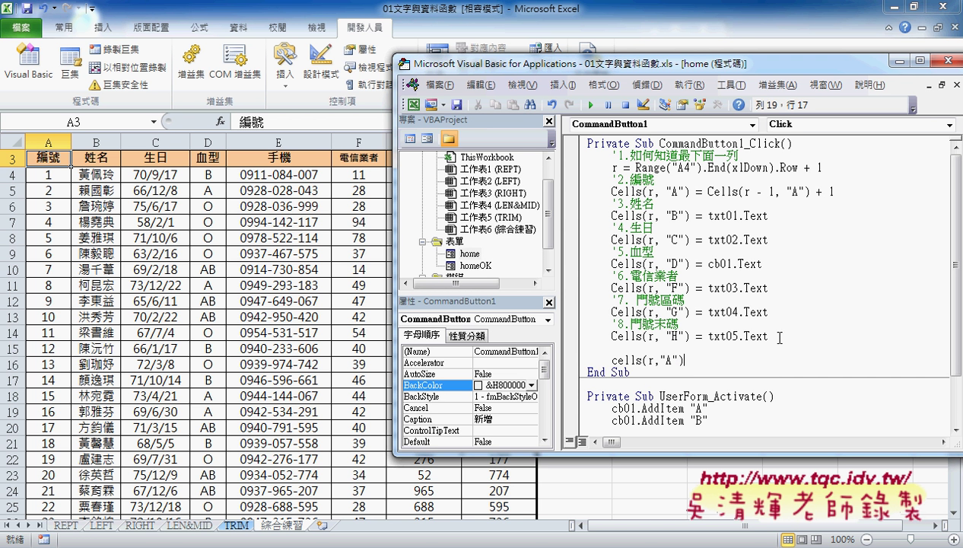
pyautogui.write('.')
pyautogui.write('sele')
pyautogui.write('ct')
pyautogui.click(728, 360)
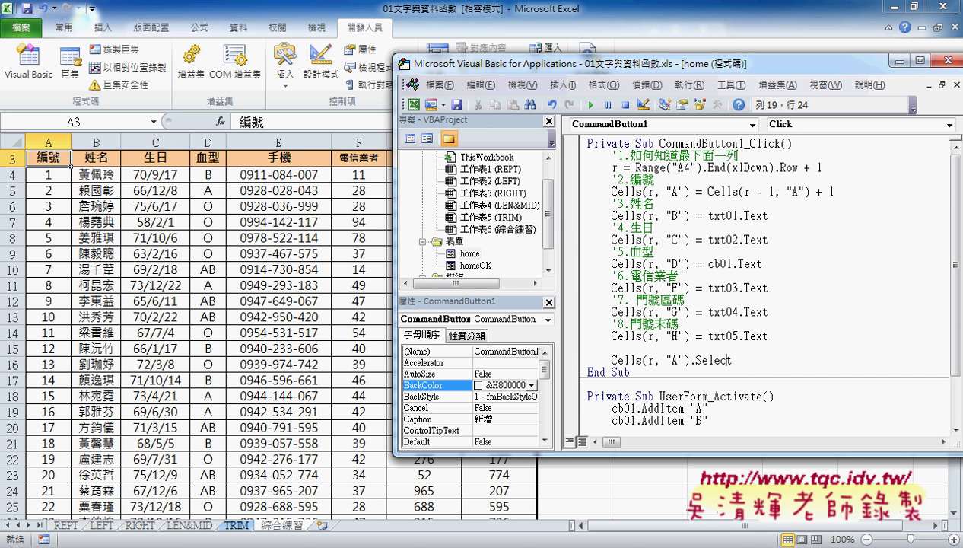
pyautogui.click(732, 360)
pyautogui.click(51, 349)
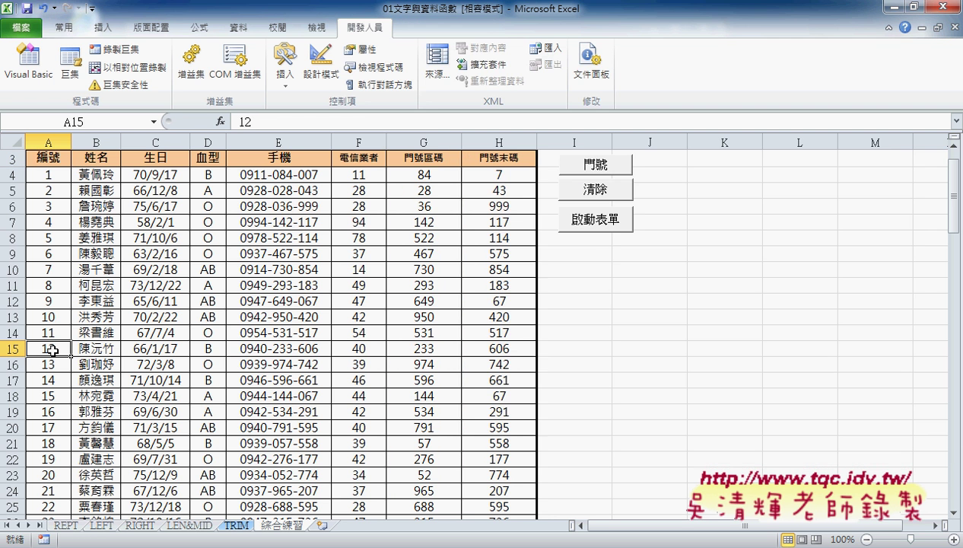
pyautogui.click(92, 346)
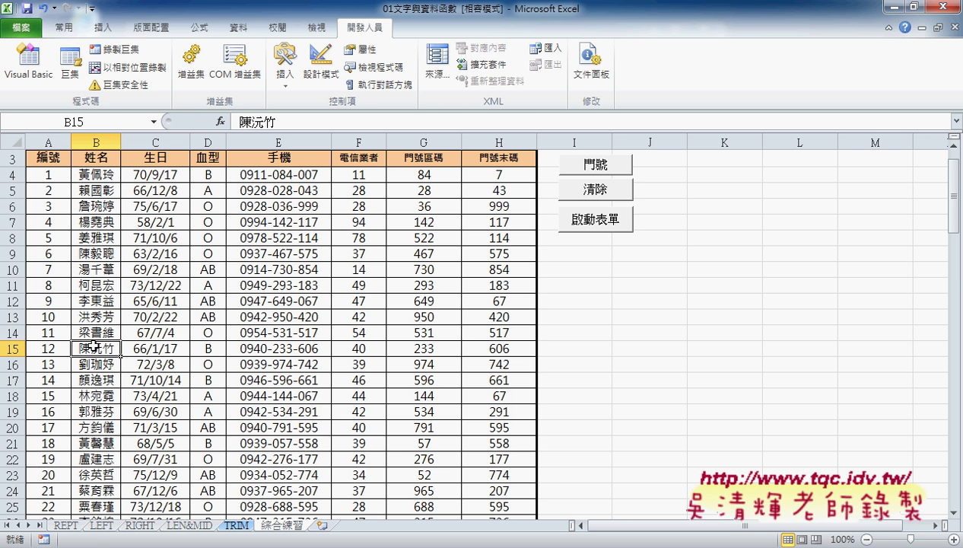
pyautogui.click(48, 349)
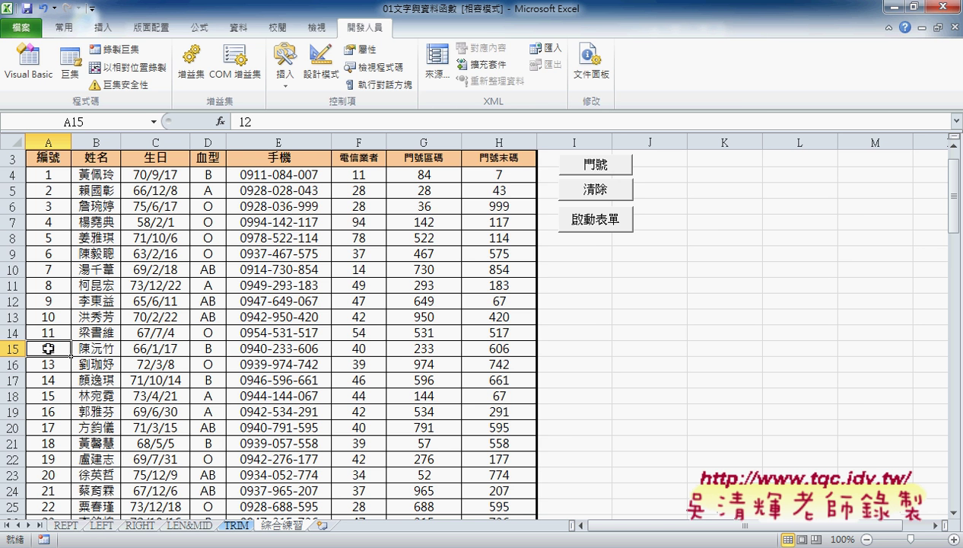
pyautogui.click(29, 62)
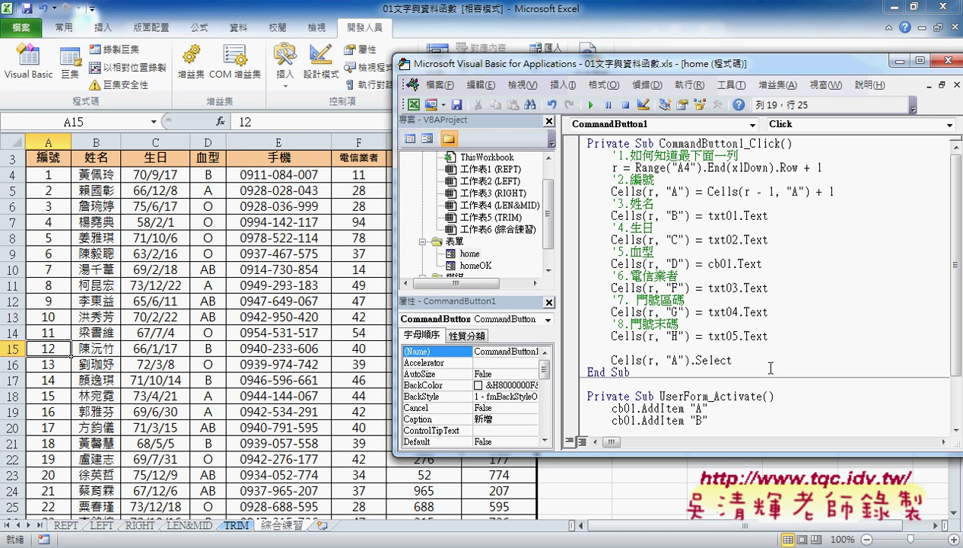
# - Add the line txt01.Text = "" below the Select line in the add routine
pyautogui.press('Return')
pyautogui.press('Return')
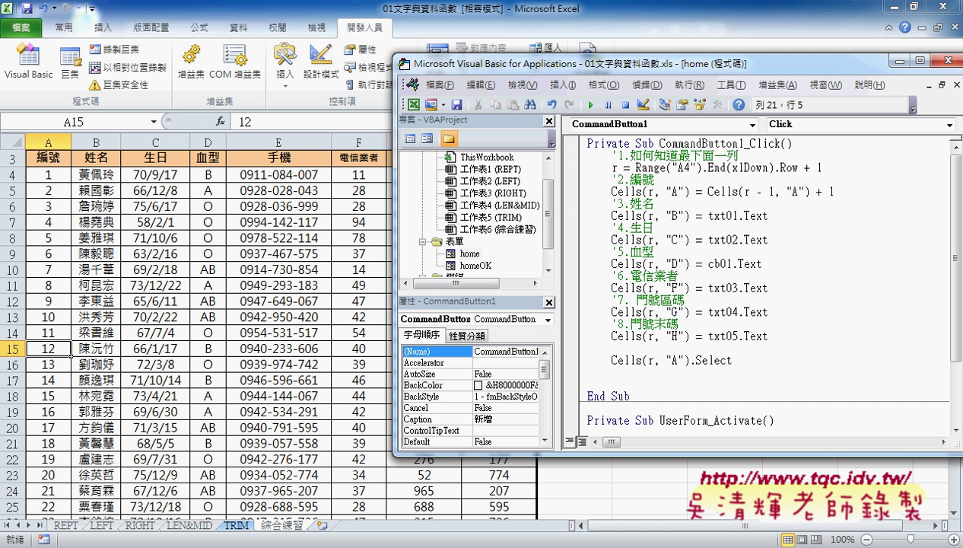
pyautogui.write('txt01')
pyautogui.write('.tex')
pyautogui.write(' ="')
pyautogui.press('BackSpace')
pyautogui.write('""')
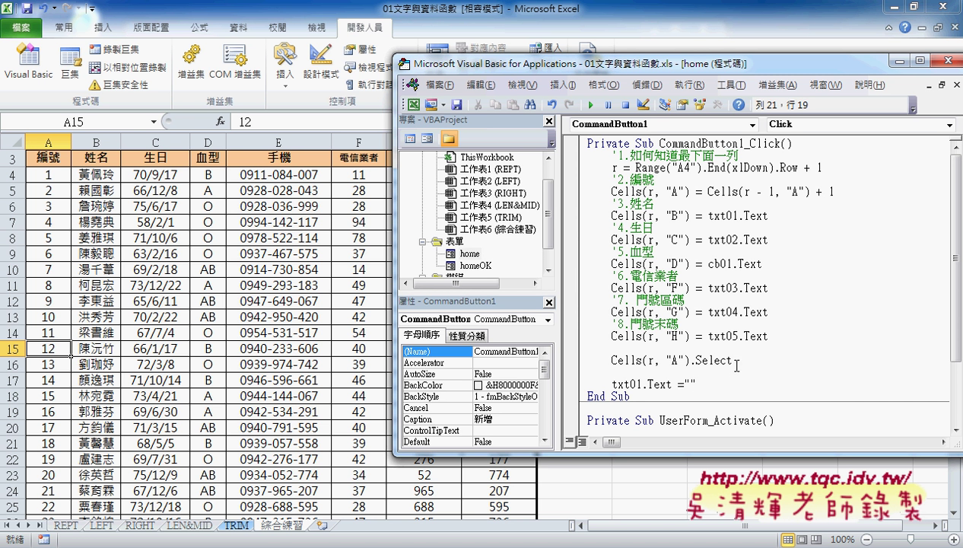
pyautogui.moveTo(695, 384); pyautogui.dragTo(612, 385)
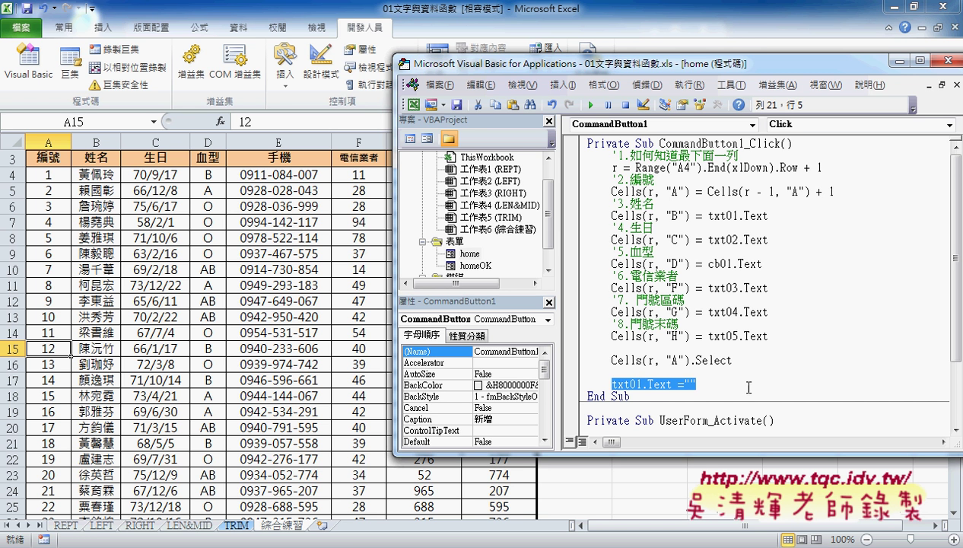
pyautogui.click(731, 384)
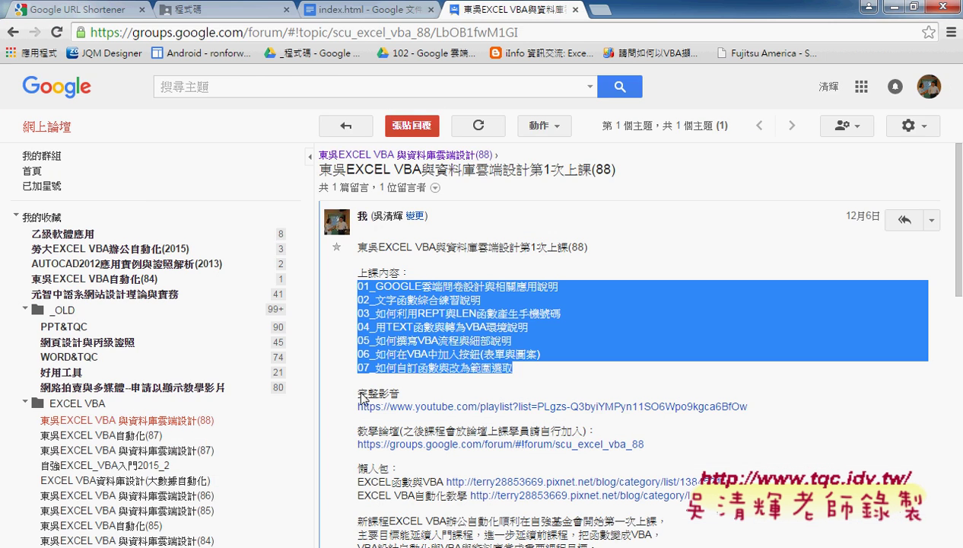
# - Copy the '2.移動游標' through cb01.Text = "" code block from the index.html notes
pyautogui.click(327, 10)
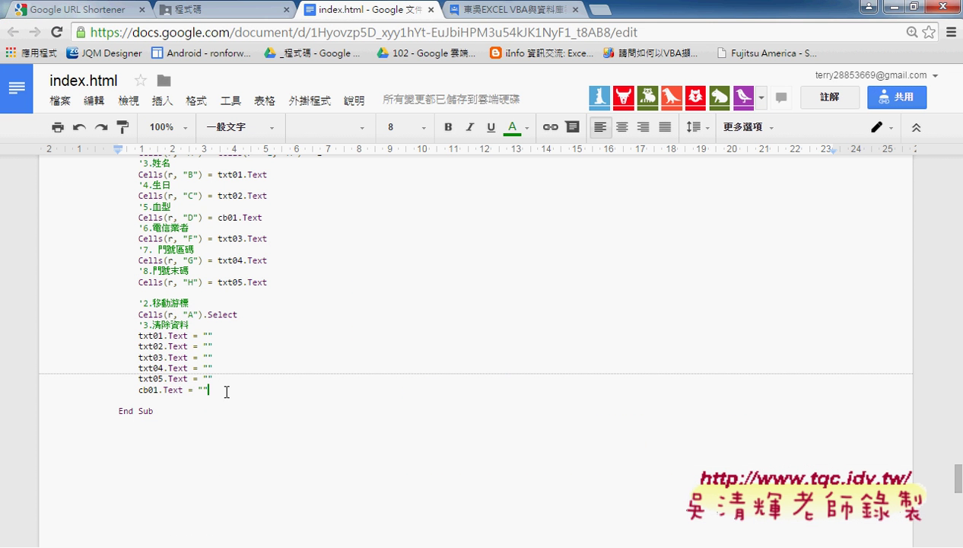
pyautogui.moveTo(226, 390)
pyautogui.mouseDown()
pyautogui.moveTo(98, 327)
pyautogui.moveTo(99, 304)
pyautogui.mouseUp()
pyautogui.hotkey('ctrl', 'c')
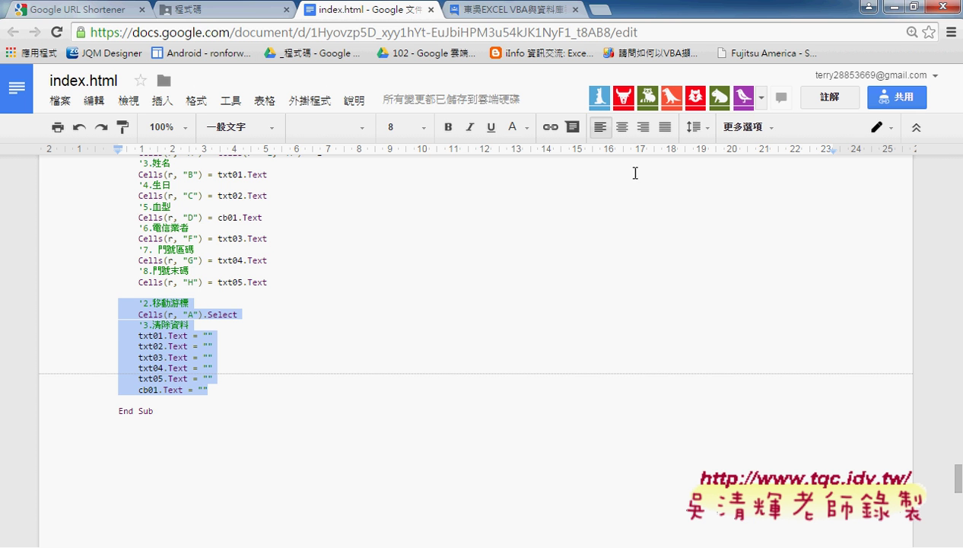
pyautogui.click(870, 6)
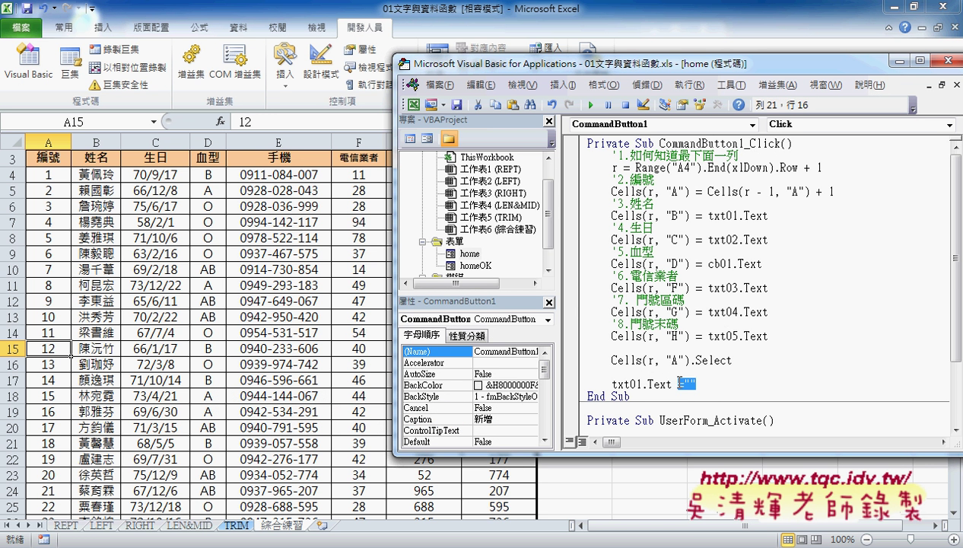
# - Replace the Select and txt01 lines with the pasted clearing block, then run the 會員系統 form
pyautogui.moveTo(695, 384); pyautogui.dragTo(573, 357)
pyautogui.hotkey('ctrl', 'v')
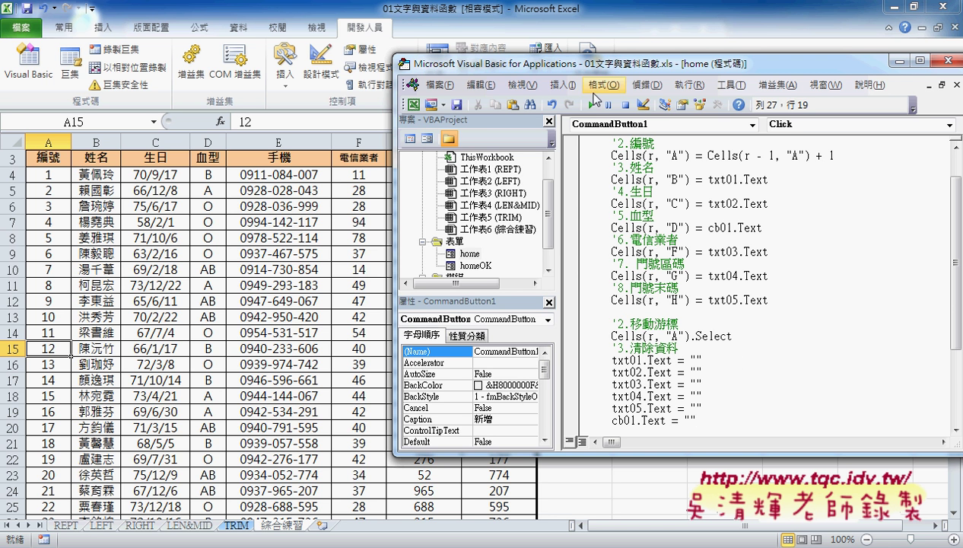
pyautogui.click(592, 107)
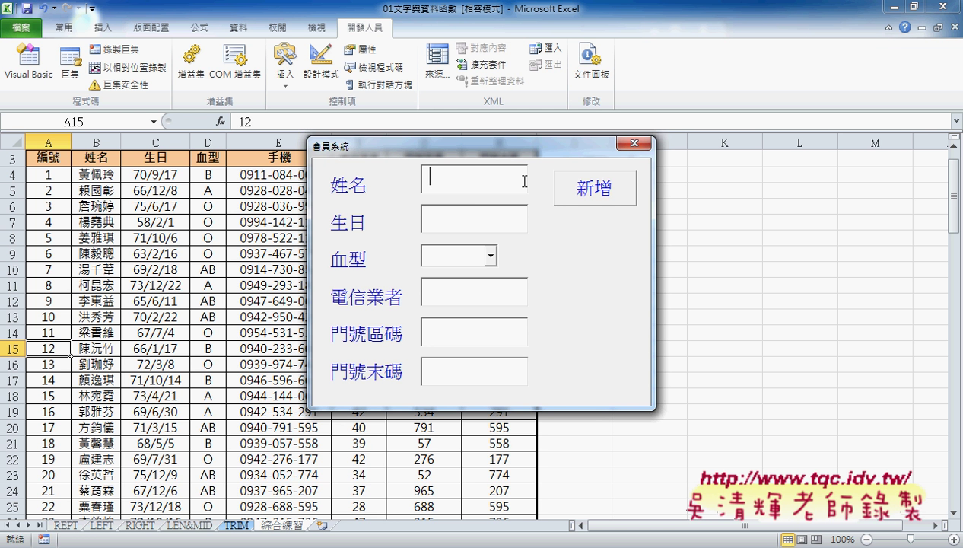
# - Enter member DDD, born 53/8/7, blood type B, carrier 22, codes 6 and 9, and submit
pyautogui.write('DDD')
pyautogui.click(464, 211)
pyautogui.write('53/8/7')
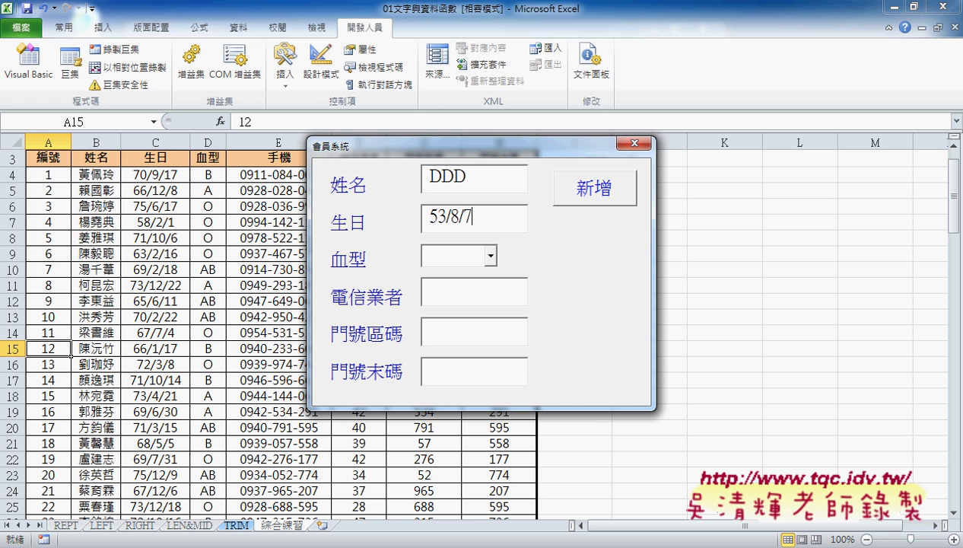
pyautogui.click(488, 257)
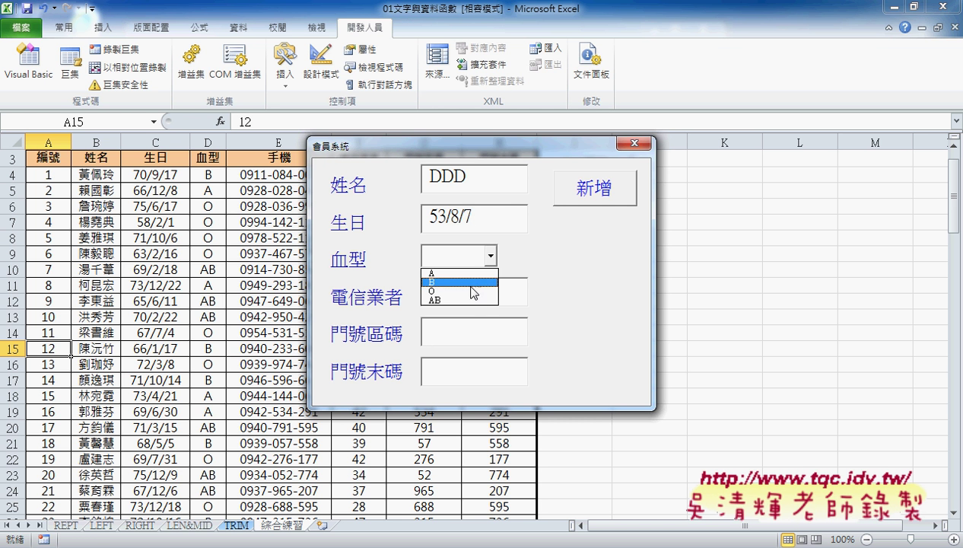
pyautogui.click(476, 284)
pyautogui.write('22')
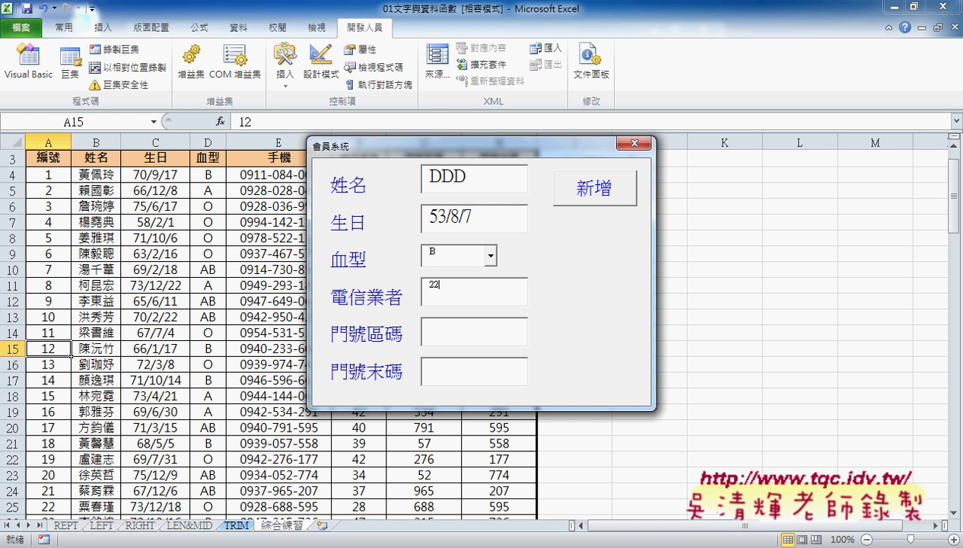
pyautogui.press('Tab')
pyautogui.write('6')
pyautogui.press('Tab')
pyautogui.write('9')
pyautogui.moveTo(564, 163); pyautogui.dragTo(652, 148)
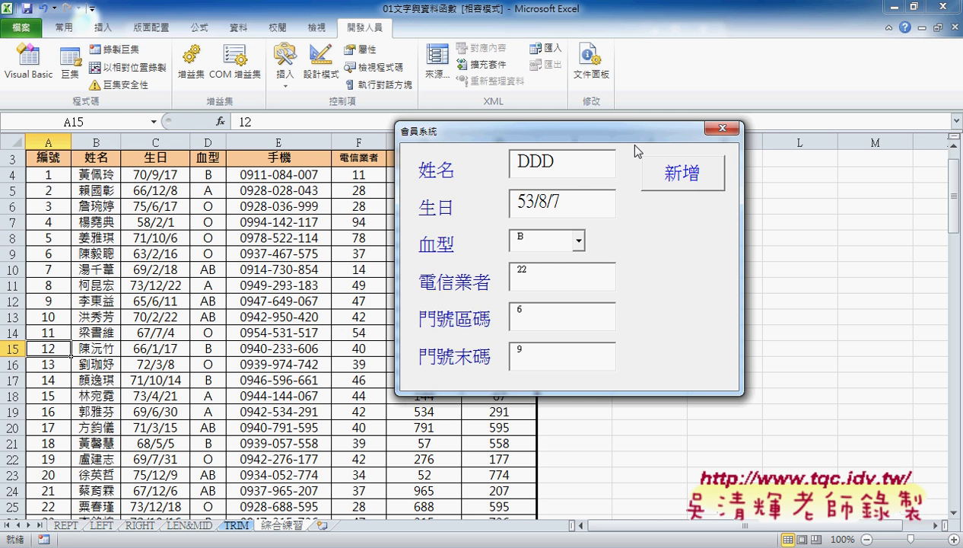
pyautogui.click(689, 181)
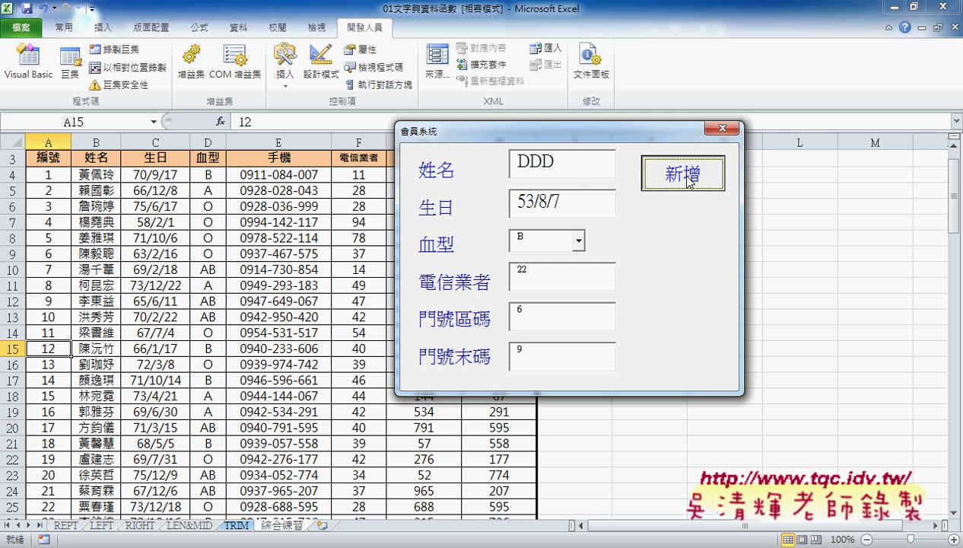
# - Add DDD as record 103 in row 106, leaving the form fields cleared
pyautogui.click(688, 181)
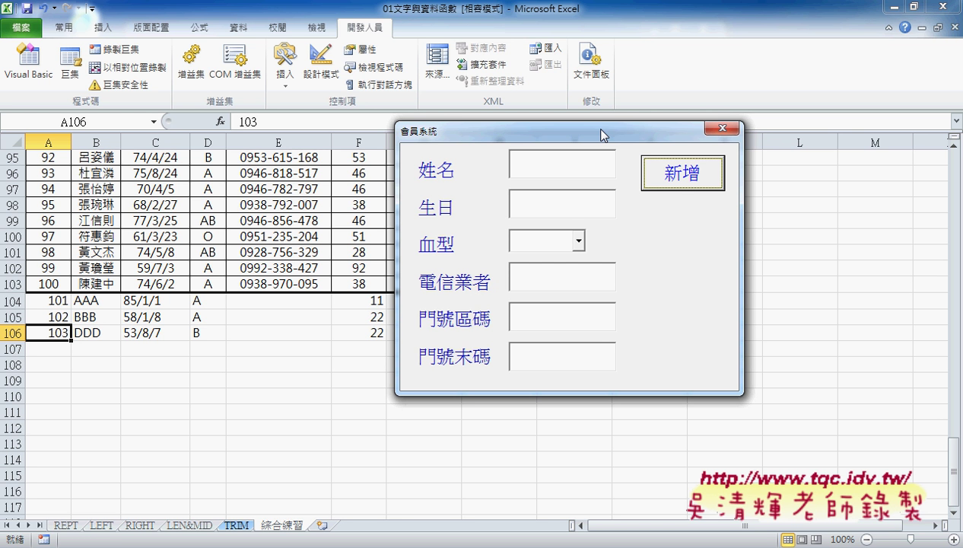
pyautogui.moveTo(602, 135); pyautogui.dragTo(754, 148)
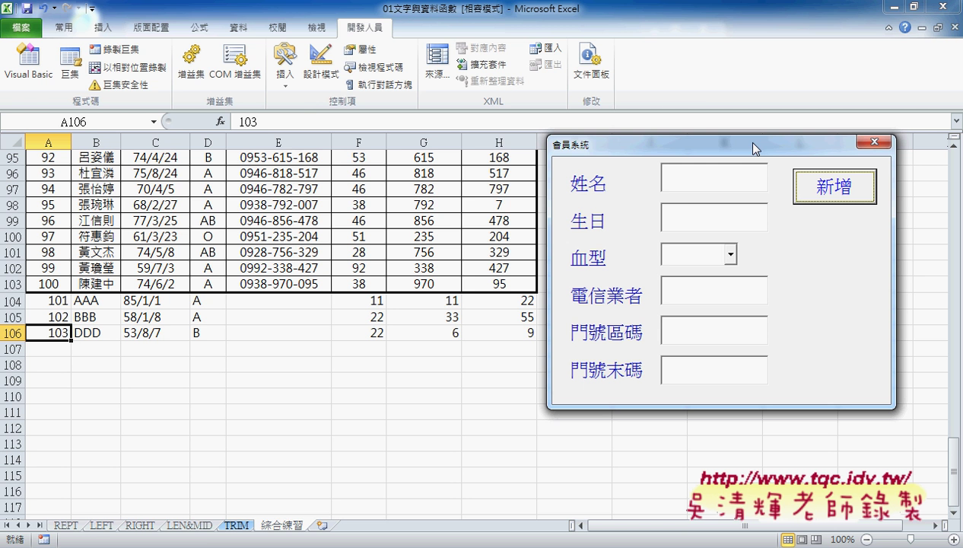
# - In the index.html notes, select the B01_Click code from '1.新增資料 down to cb01.Text = ""
pyautogui.click(292, 493)
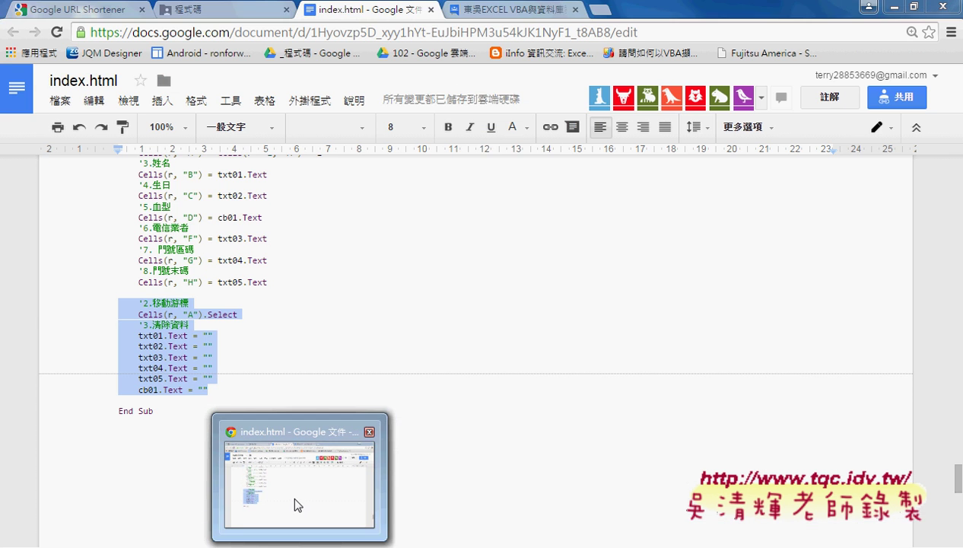
pyautogui.scroll(2, 327, 397)
pyautogui.scroll(3, 329, 393)
pyautogui.scroll(1, 329, 393)
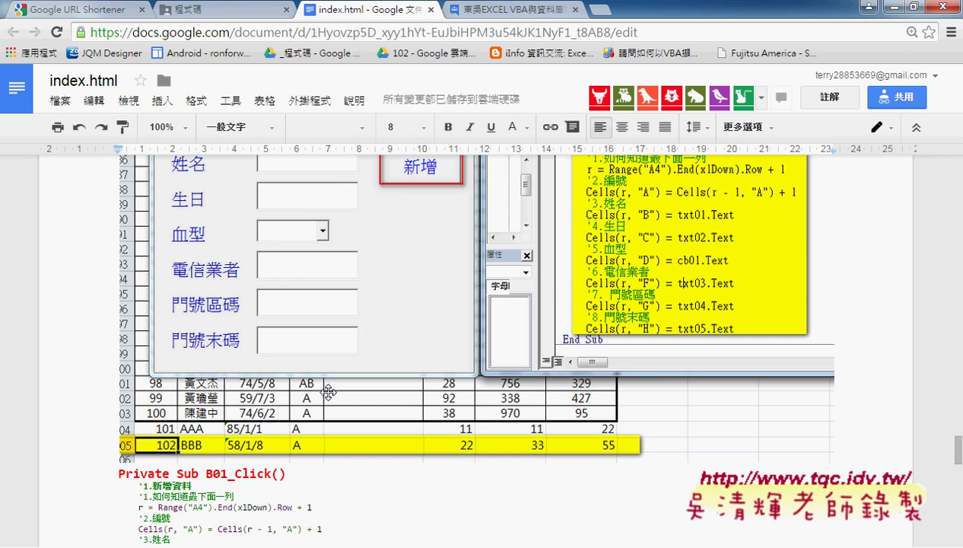
pyautogui.scroll(2, 329, 327)
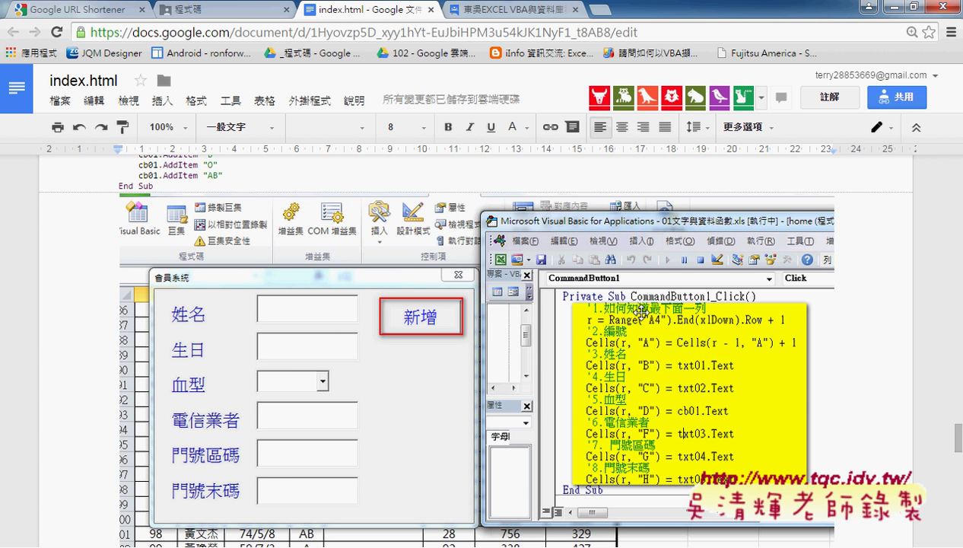
pyautogui.scroll(-5, 579, 392)
pyautogui.scroll(-2, 548, 373)
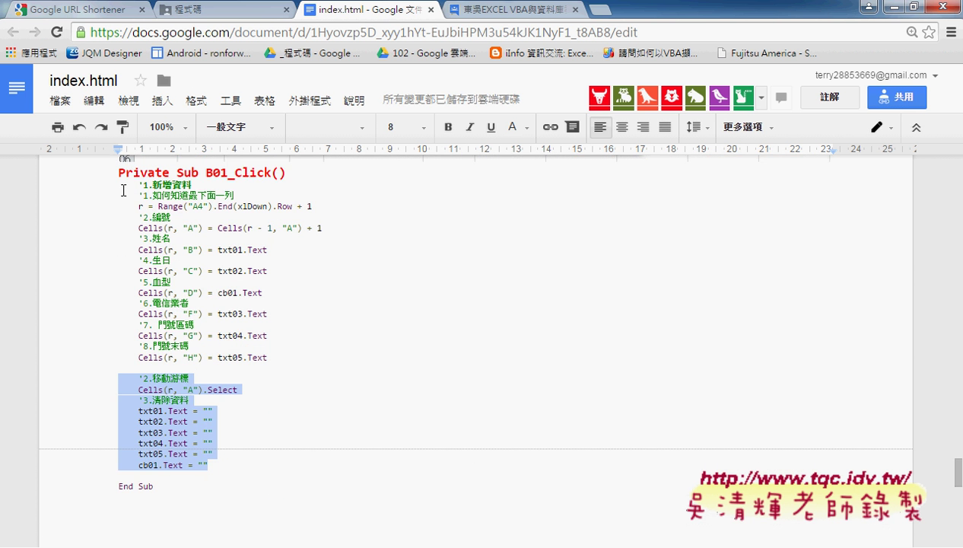
pyautogui.moveTo(118, 185)
pyautogui.mouseDown()
pyautogui.moveTo(152, 185)
pyautogui.moveTo(232, 466)
pyautogui.mouseUp()
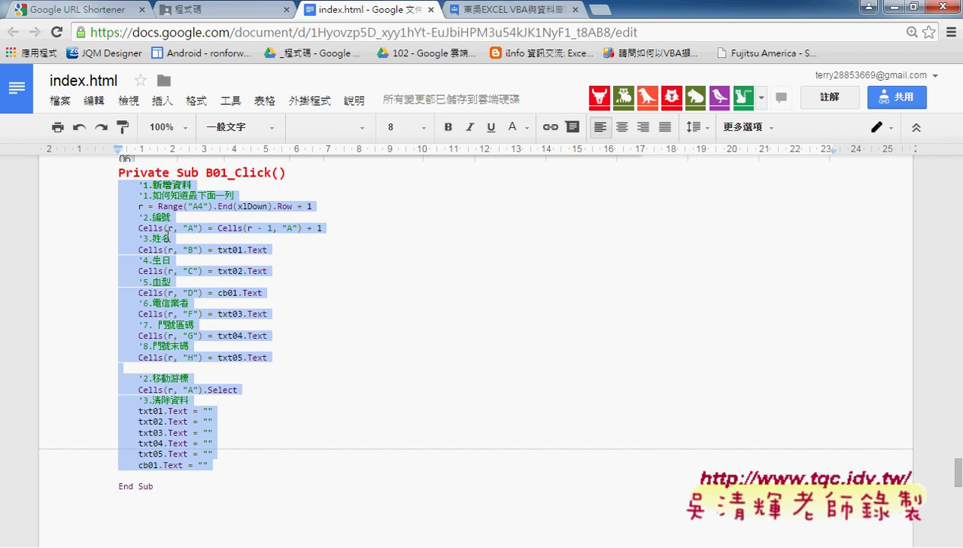